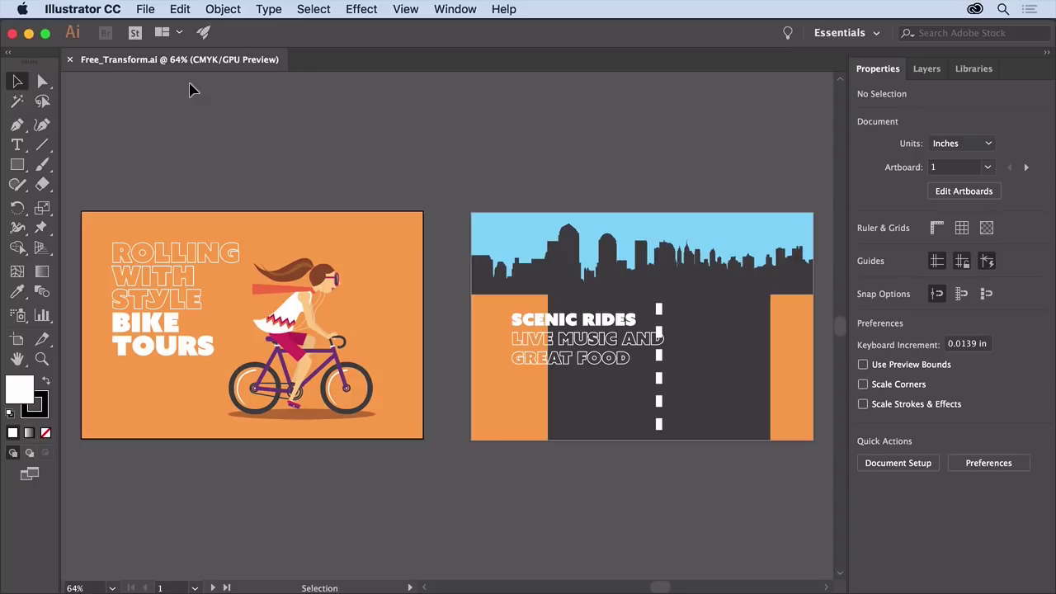
Use View > Fit All in Window to show the Bike Tours and Scenic Rides artboards side by side
{"action": "left_click", "coordinate": [413, 16]}
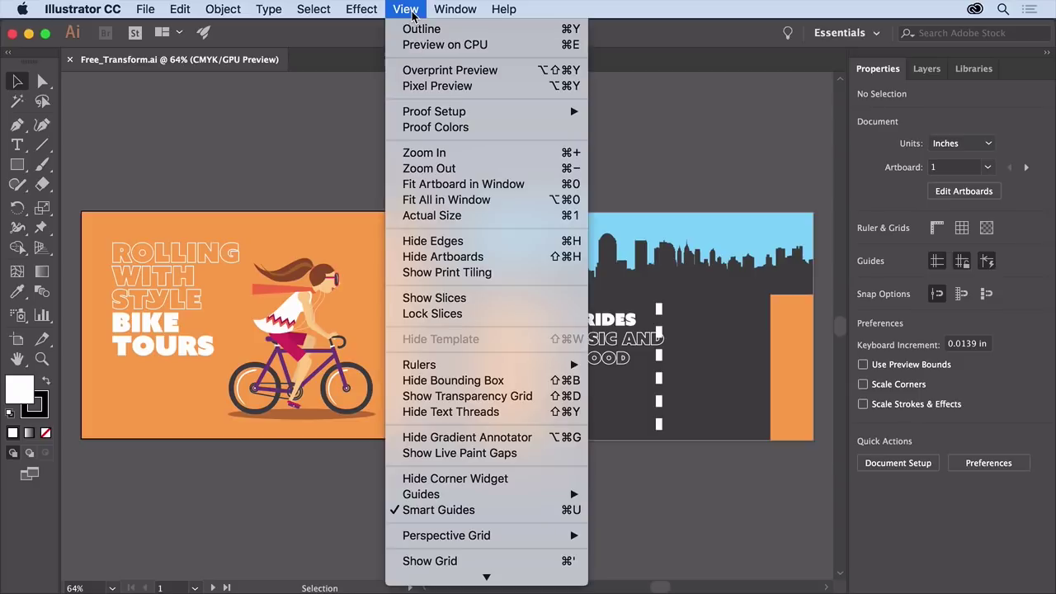
{"action": "left_click", "coordinate": [509, 200]}
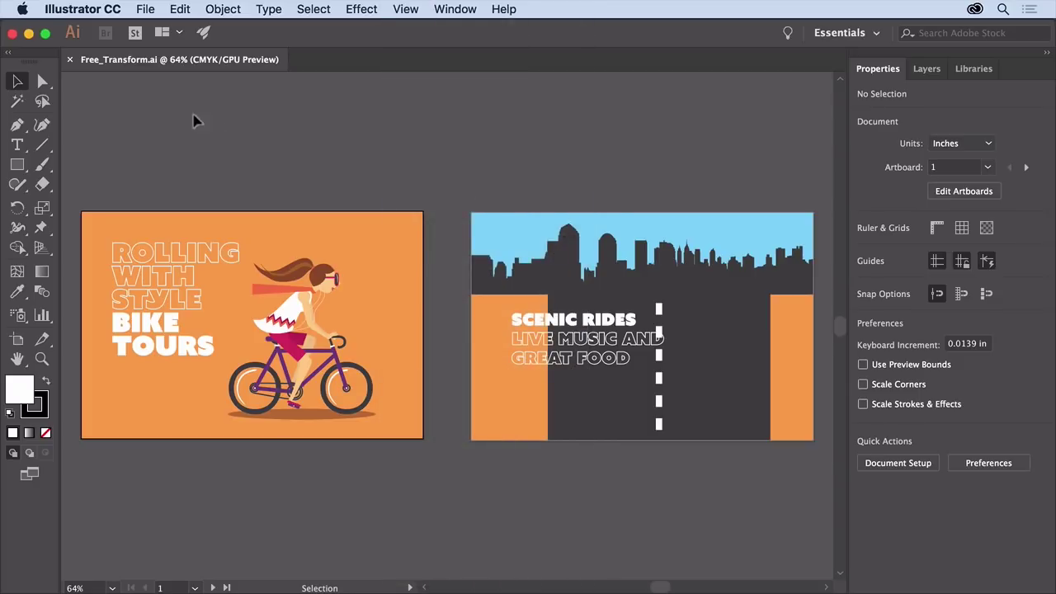
Select the cyclist's red scarf and zoom in on it to 200%
{"action": "left_click", "coordinate": [272, 299]}
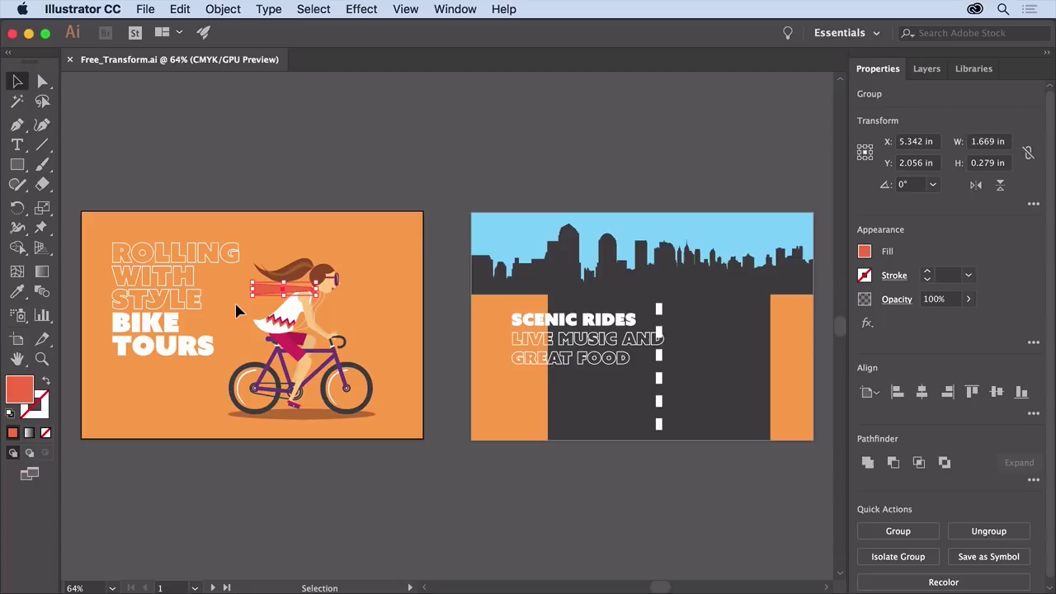
{"action": "key", "text": "super+plus"}
{"action": "key", "text": "super+plus"}
{"action": "key", "text": "super+plus"}
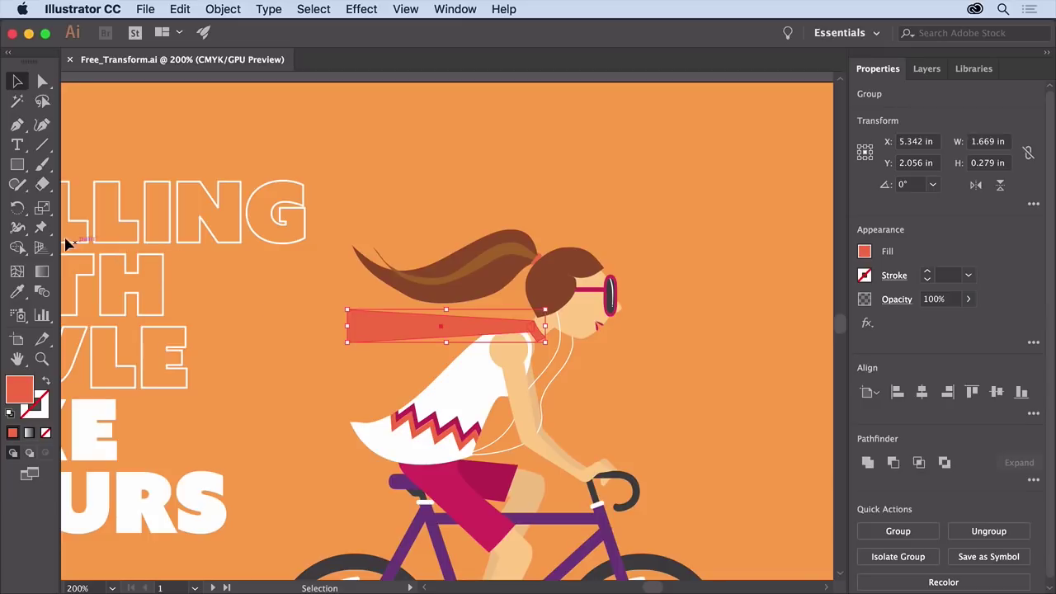
With Puppet Warp, pin the scarf at its left end, middle, and right end at the neck
{"action": "left_click", "coordinate": [42, 229]}
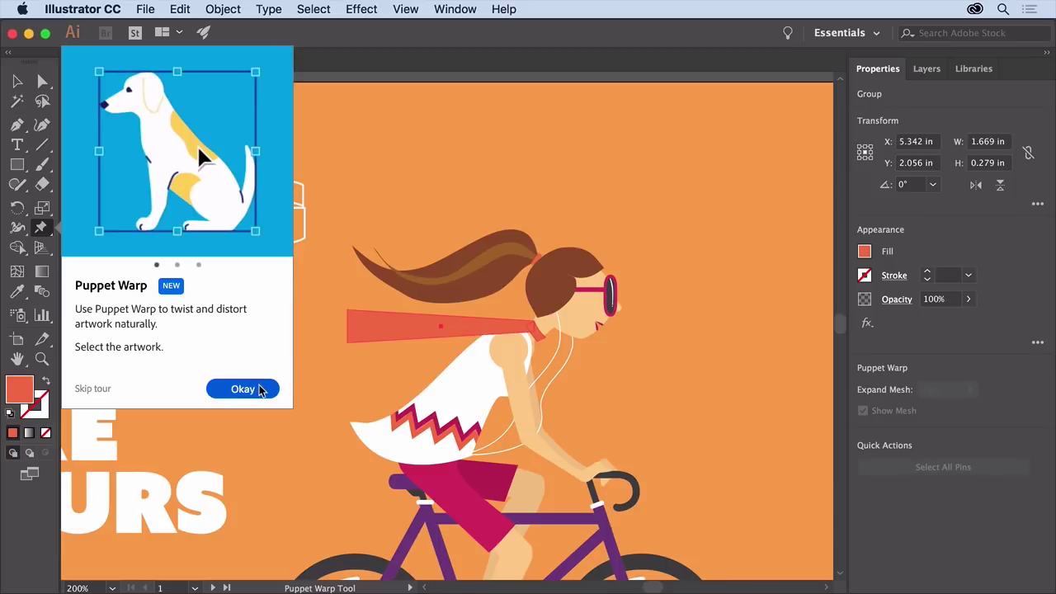
{"action": "left_click", "coordinate": [242, 389]}
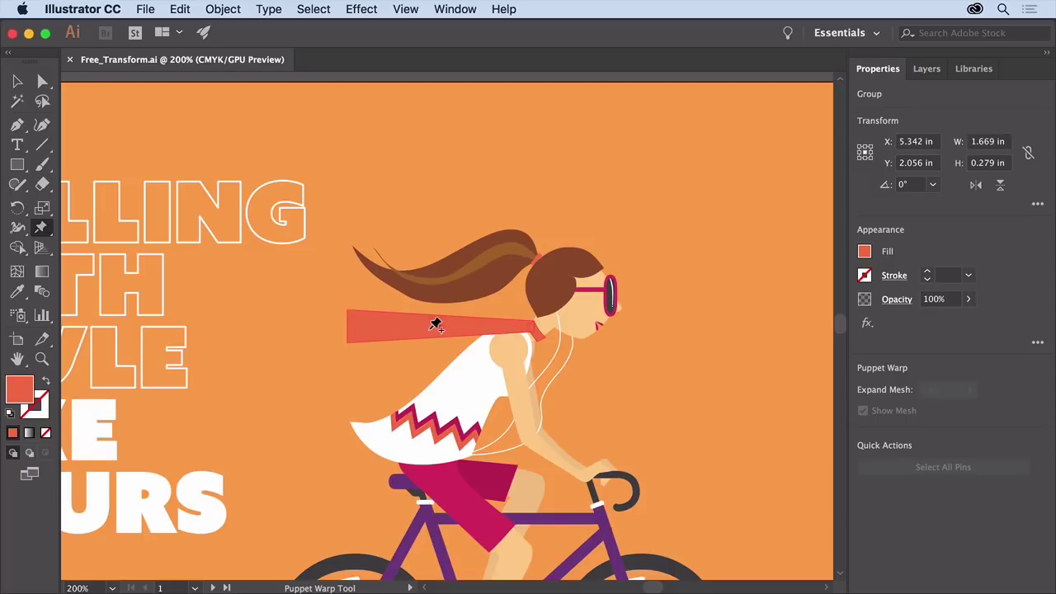
{"action": "left_click", "coordinate": [357, 329]}
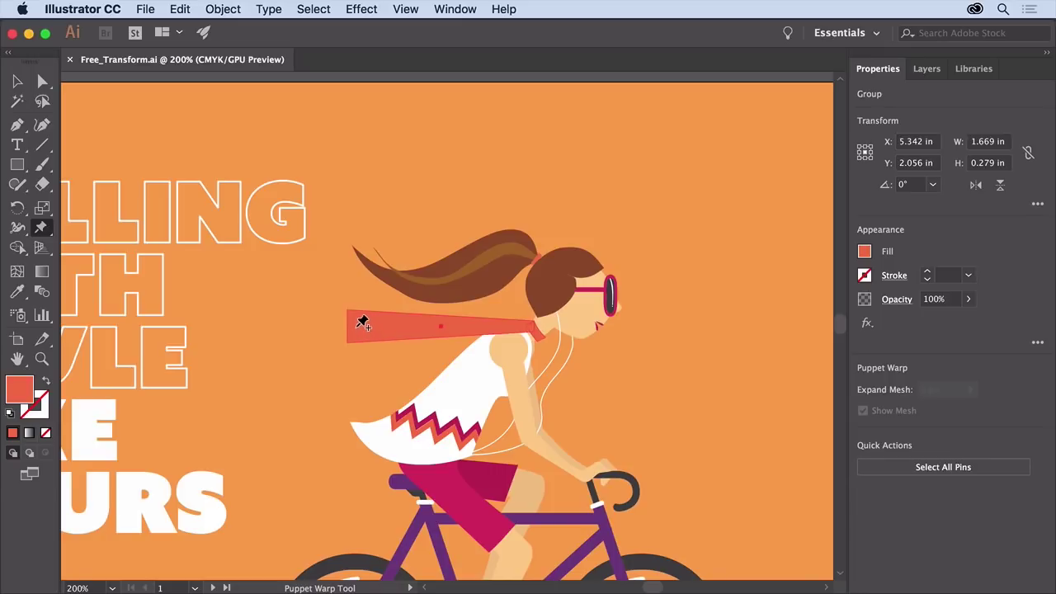
{"action": "left_click", "coordinate": [440, 328]}
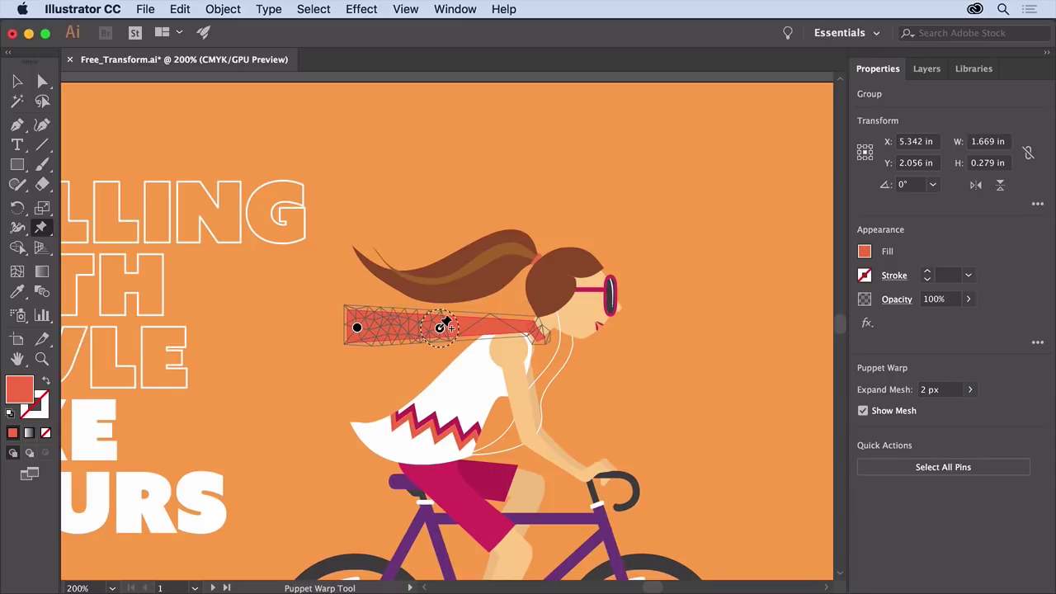
{"action": "left_click", "coordinate": [533, 327]}
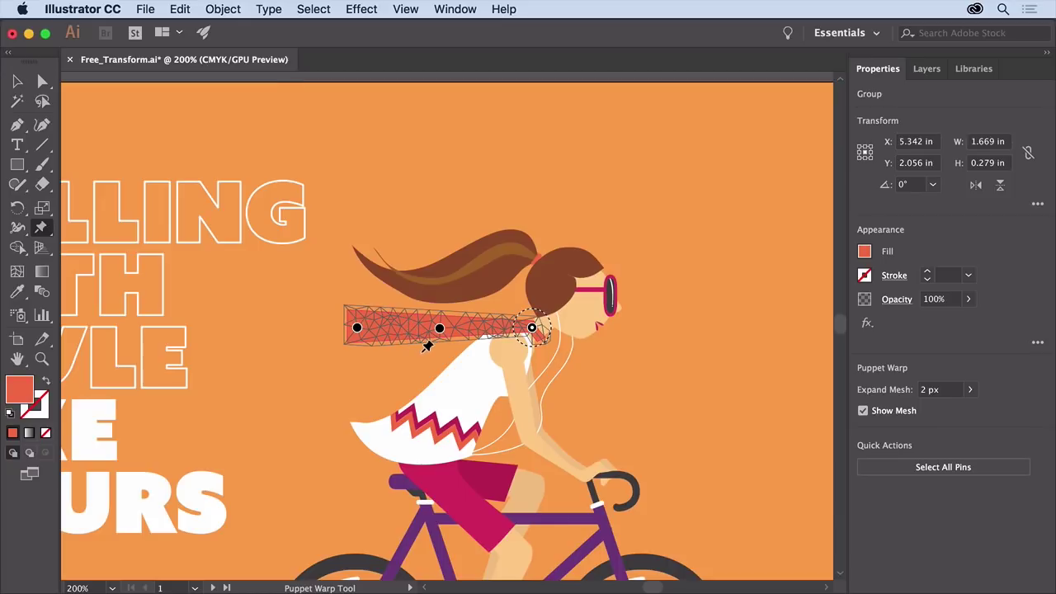
Hide the mesh, drag the middle pin down and rotate the left end upward into a flutter
{"action": "left_click", "coordinate": [863, 411]}
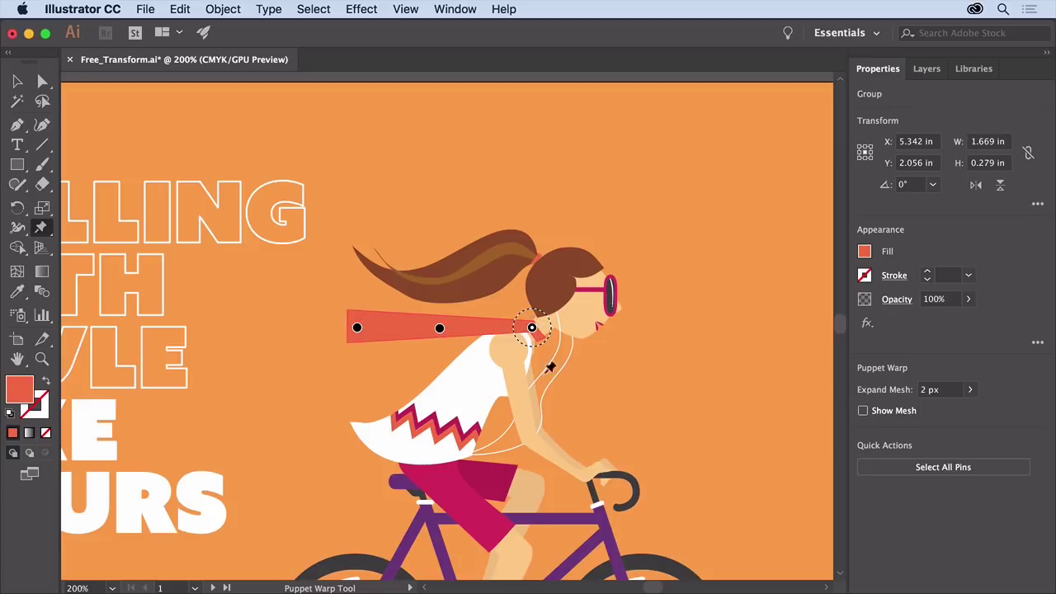
{"action": "left_click", "coordinate": [440, 329]}
{"action": "left_click_drag", "start_coordinate": [439, 329], "coordinate": [438, 345]}
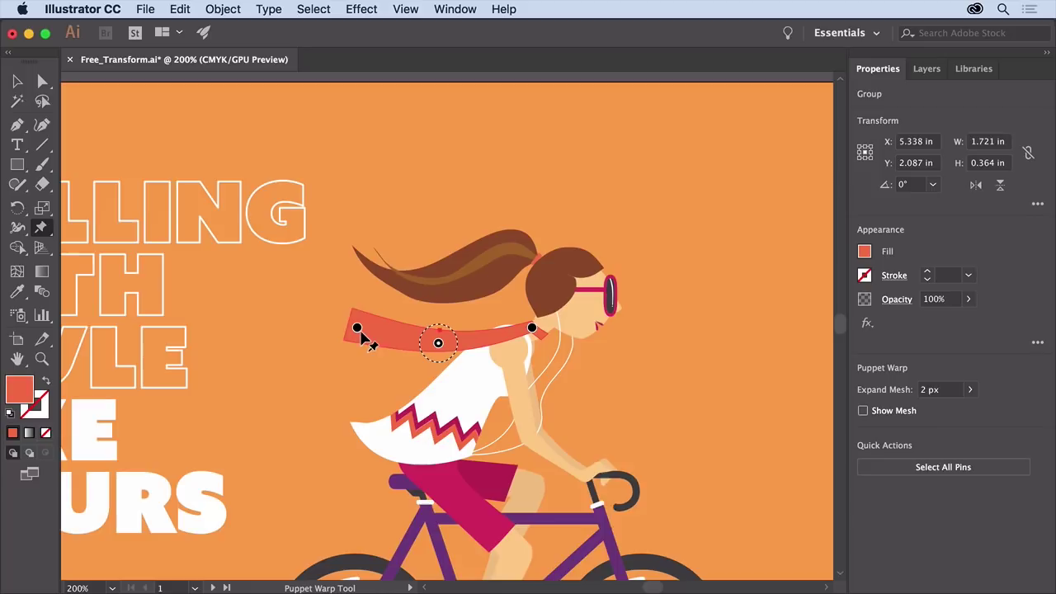
{"action": "left_click", "coordinate": [358, 328]}
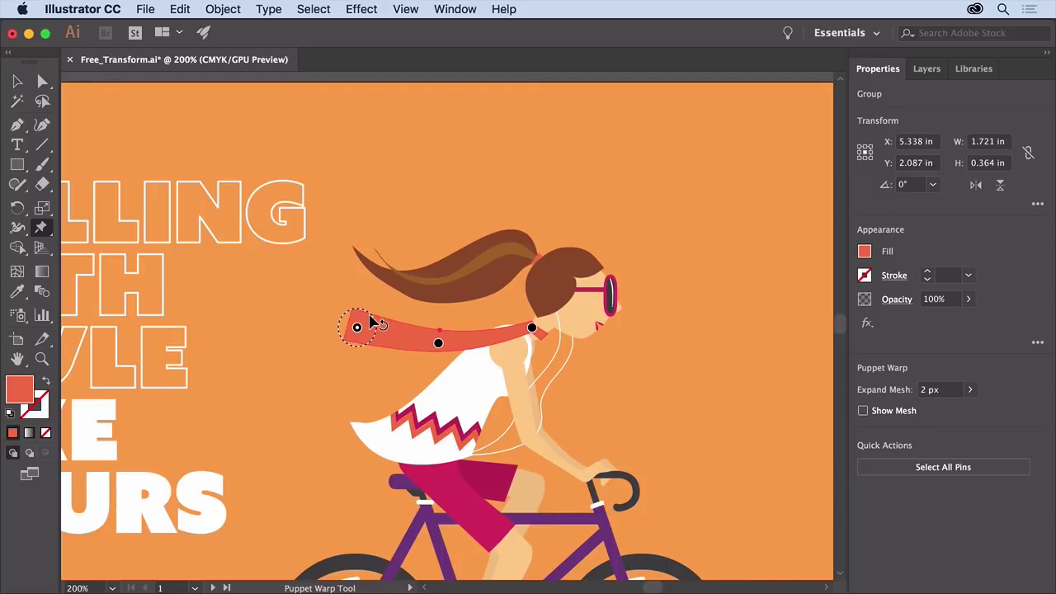
{"action": "left_click_drag", "start_coordinate": [371, 322], "coordinate": [363, 280]}
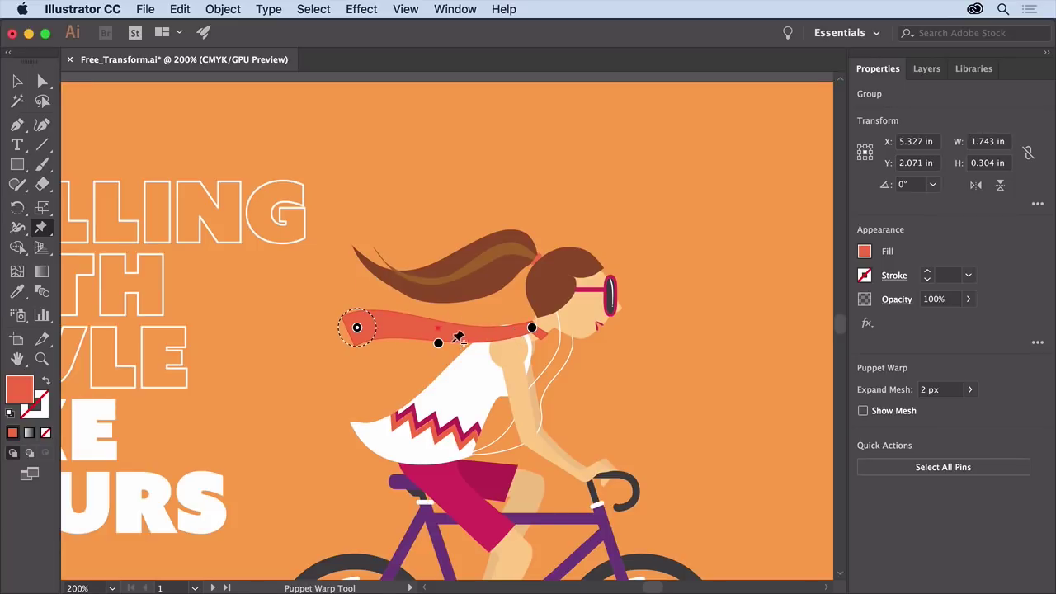
{"action": "left_click_drag", "start_coordinate": [438, 342], "coordinate": [436, 348]}
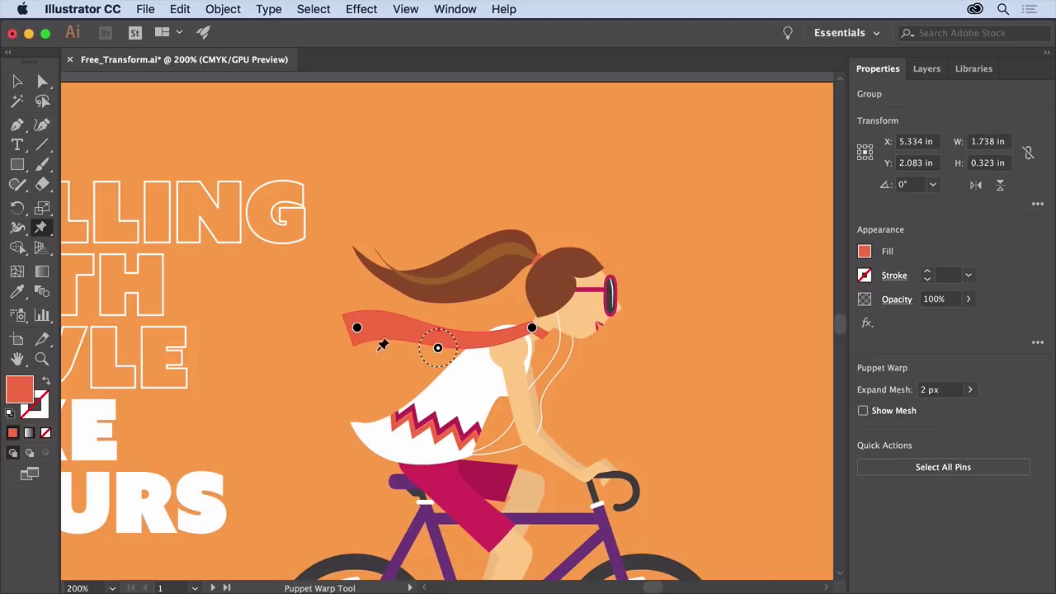
{"action": "left_click", "coordinate": [357, 328]}
Go to artboard 2, commit the warp with the Selection tool, and select the road rectangle
{"action": "left_click", "coordinate": [193, 588]}
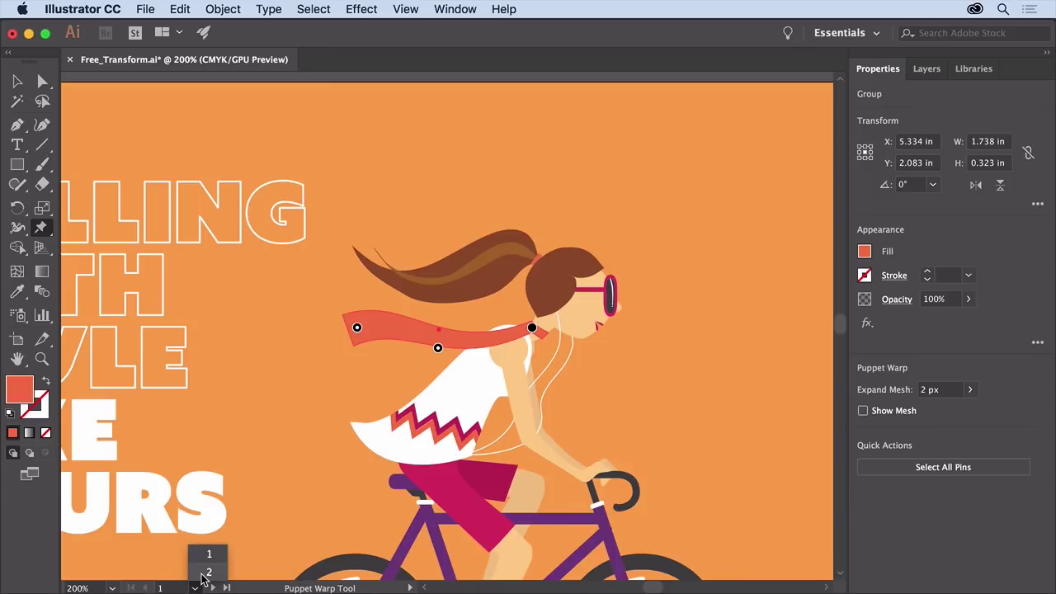
{"action": "left_click", "coordinate": [206, 570]}
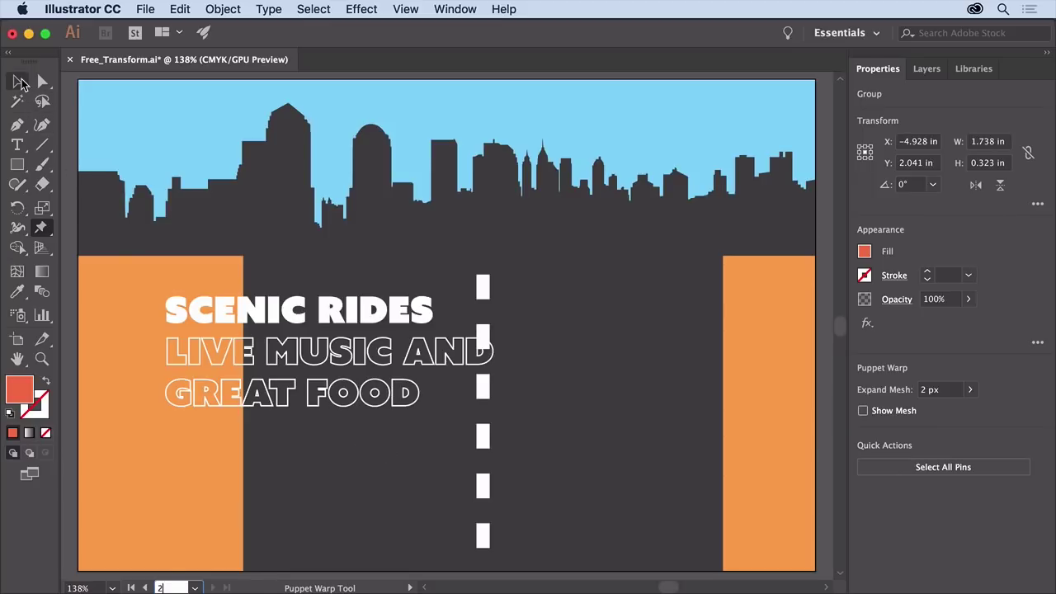
{"action": "left_click", "coordinate": [18, 82]}
{"action": "left_click", "coordinate": [295, 431]}
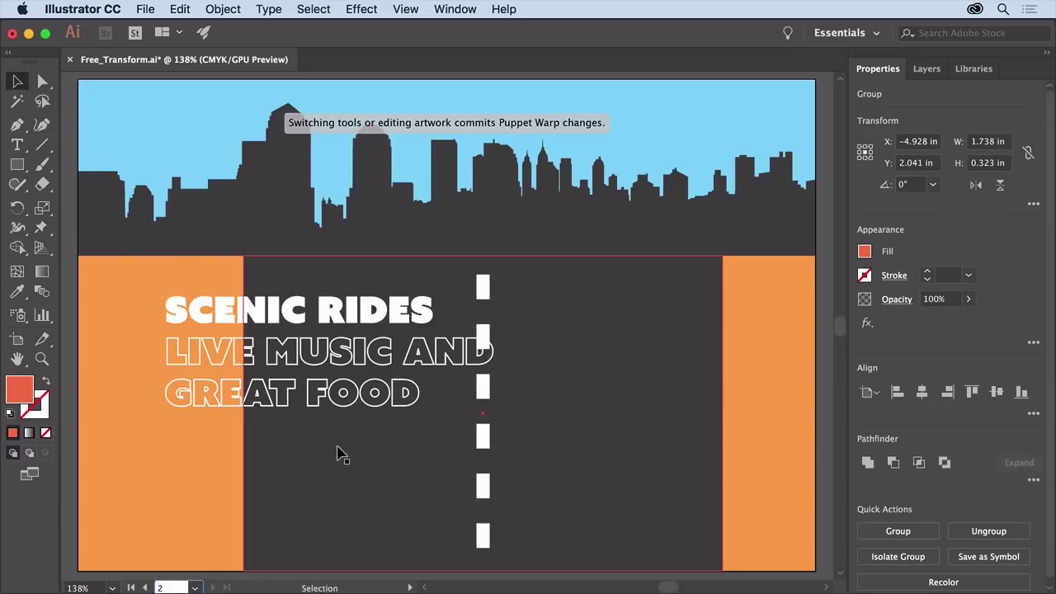
{"action": "left_click", "coordinate": [337, 451]}
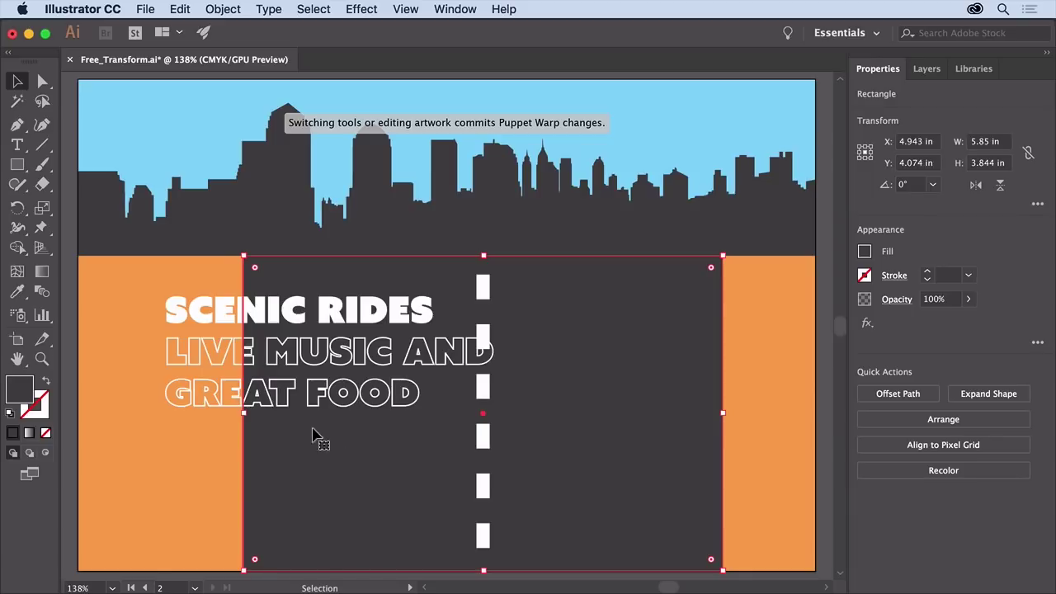
Perspective-distort the road rectangle so its top corners meet at the horizon centre
{"action": "left_click", "coordinate": [43, 230]}
{"action": "left_click", "coordinate": [45, 233]}
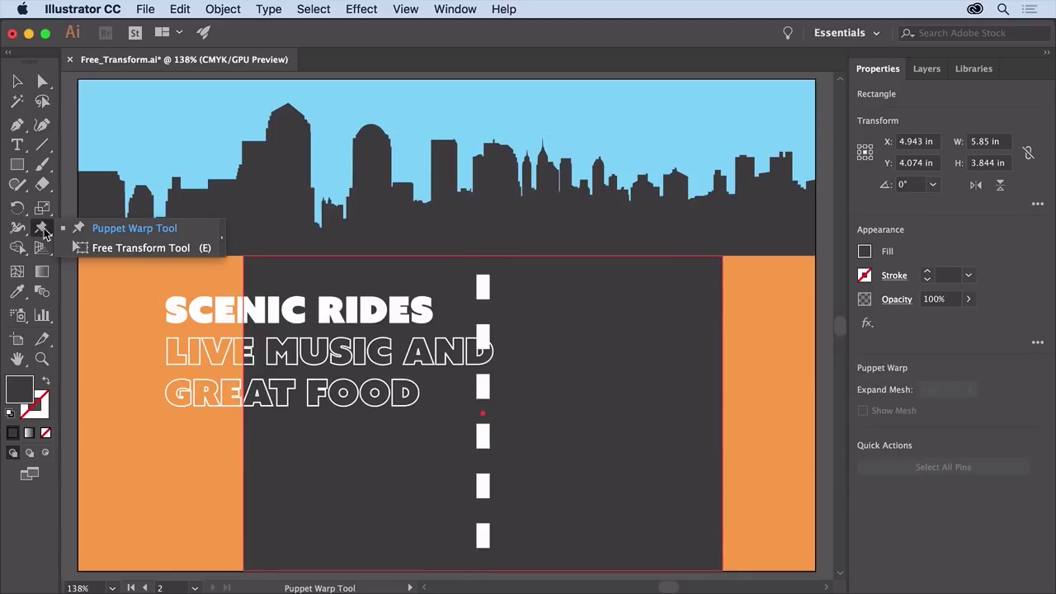
{"action": "left_click", "coordinate": [172, 248]}
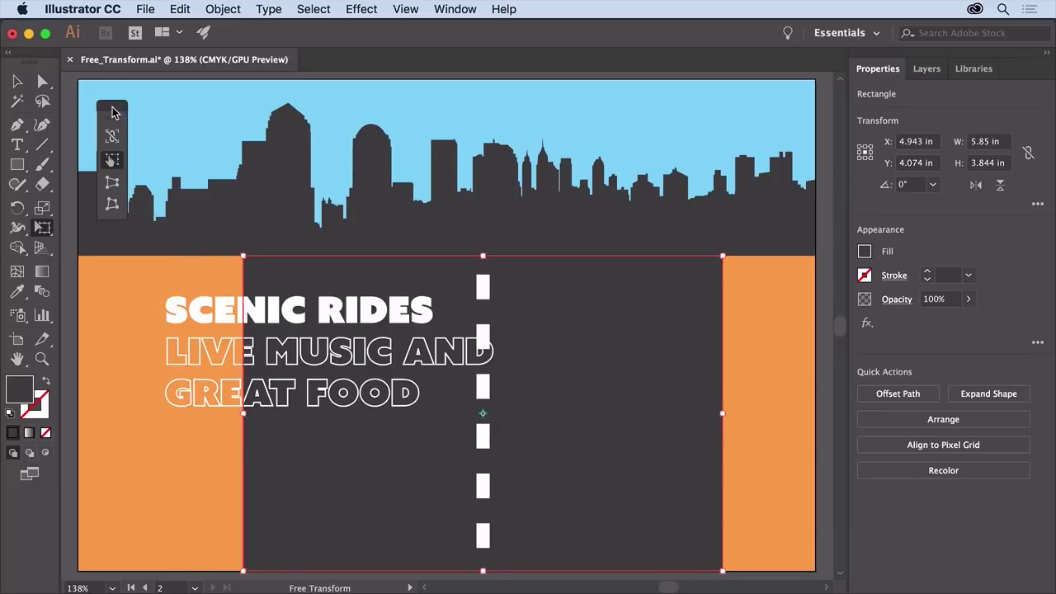
{"action": "left_click_drag", "start_coordinate": [114, 111], "coordinate": [128, 386]}
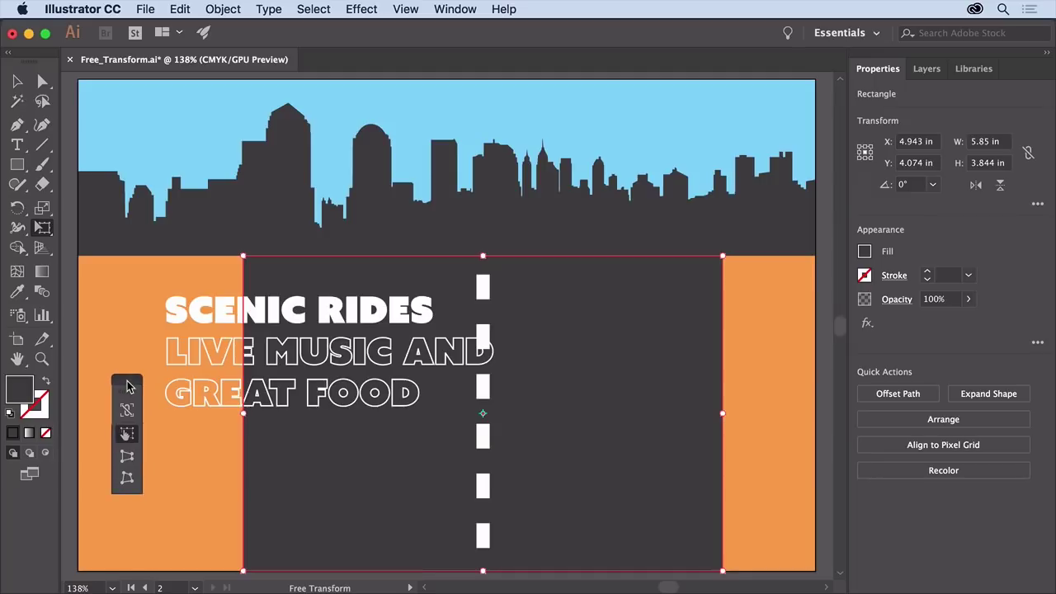
{"action": "left_click", "coordinate": [124, 437]}
{"action": "left_click", "coordinate": [129, 455]}
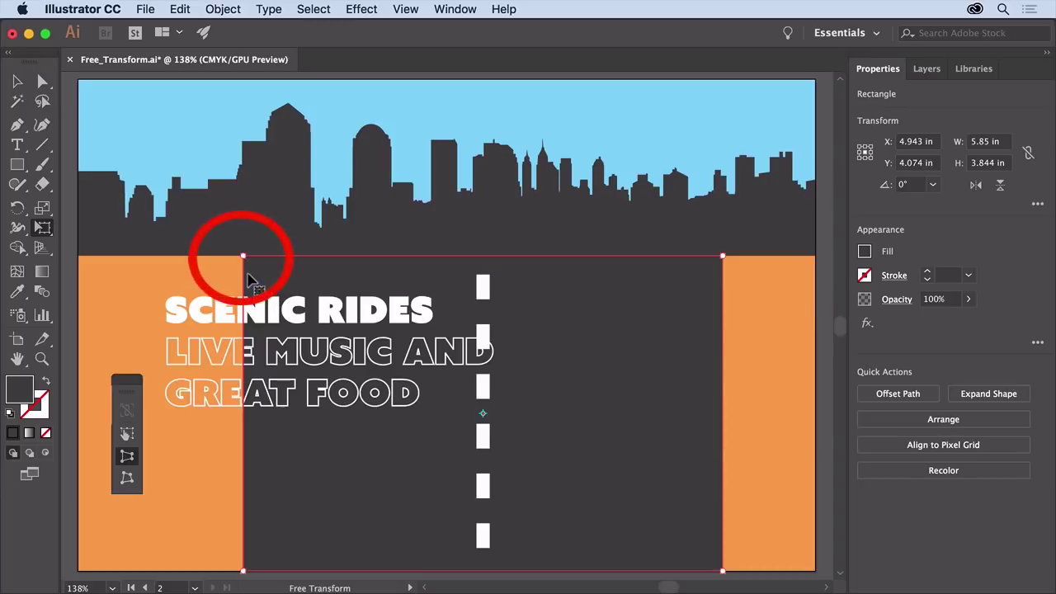
{"action": "left_click_drag", "start_coordinate": [244, 258], "coordinate": [479, 260]}
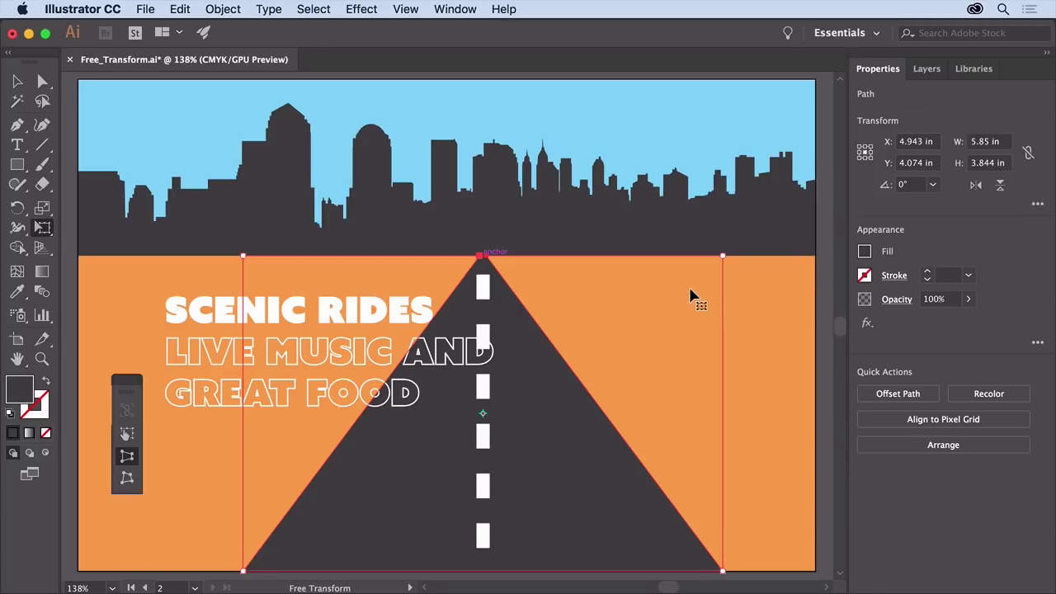
Free-transform the road, moving its apex to the right end of the horizon
{"action": "left_click", "coordinate": [132, 438]}
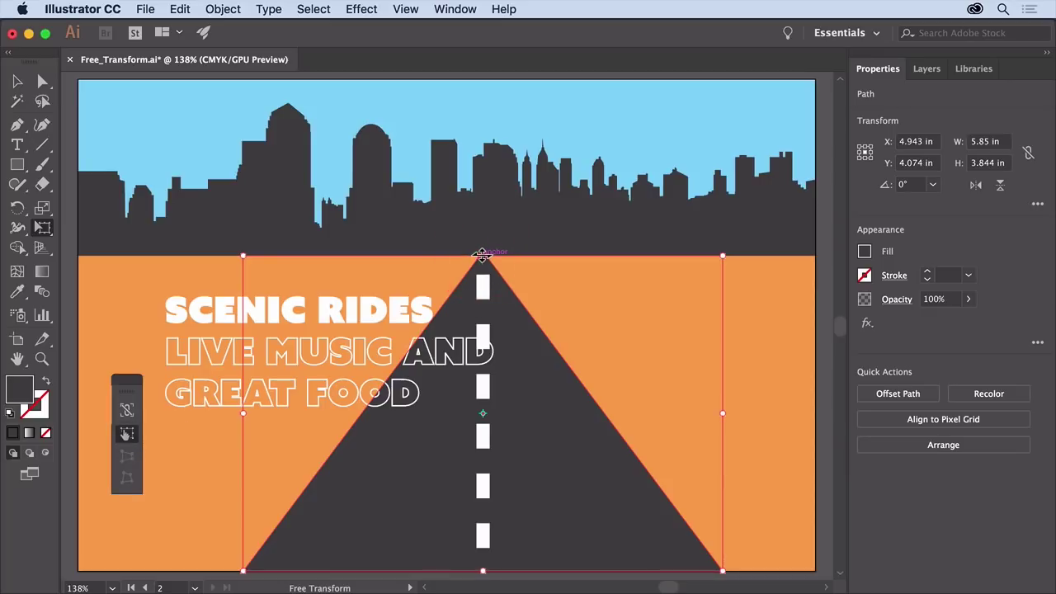
{"action": "left_click_drag", "start_coordinate": [482, 253], "coordinate": [780, 251]}
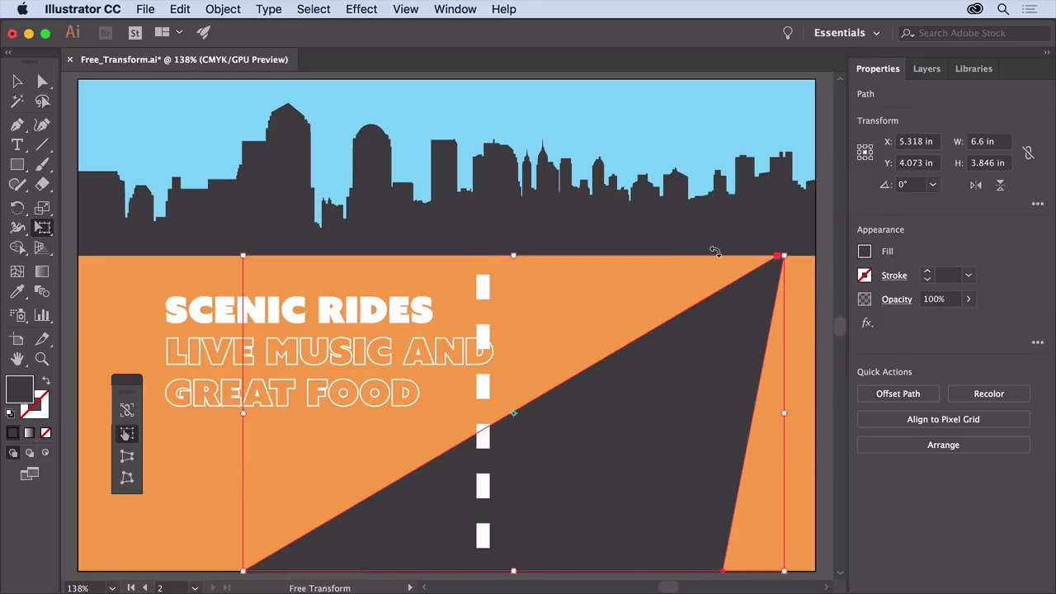
Select the dashed centre line group and zoom in closely on the dashes
{"action": "key", "text": "v"}
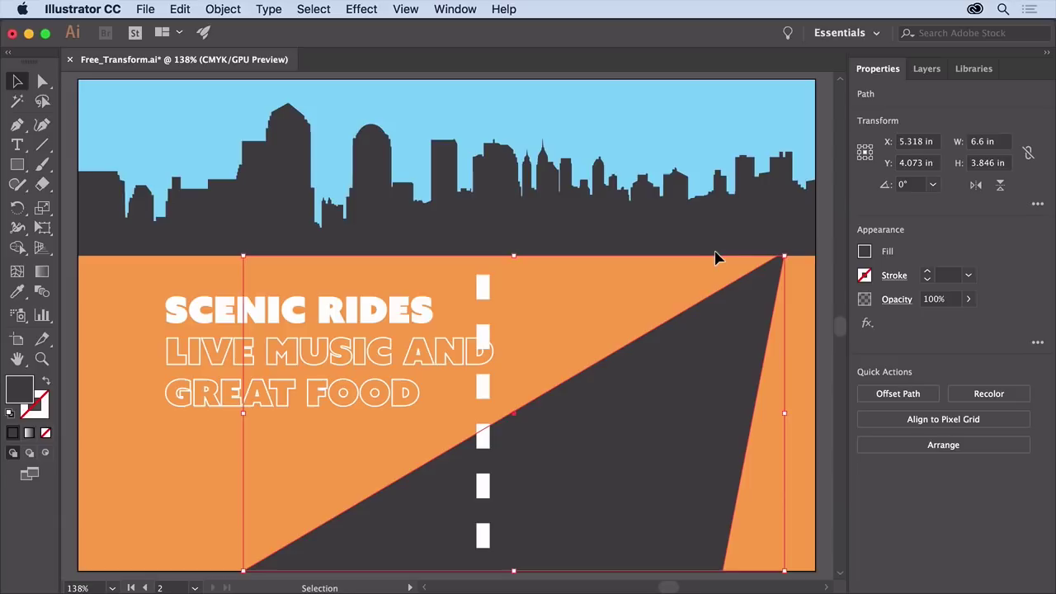
{"action": "left_click", "coordinate": [482, 289]}
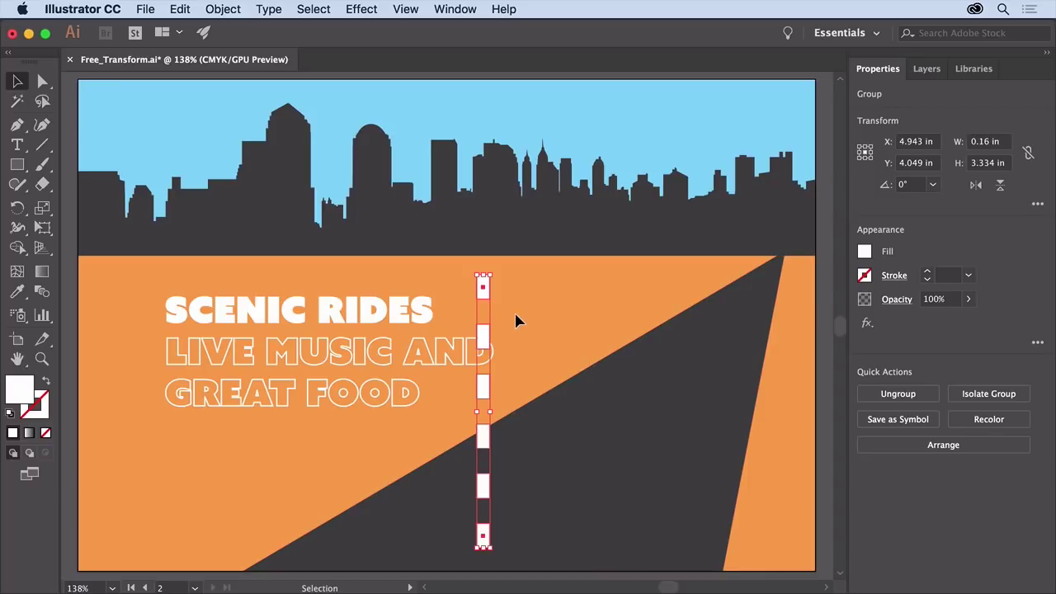
{"action": "left_click", "coordinate": [43, 360]}
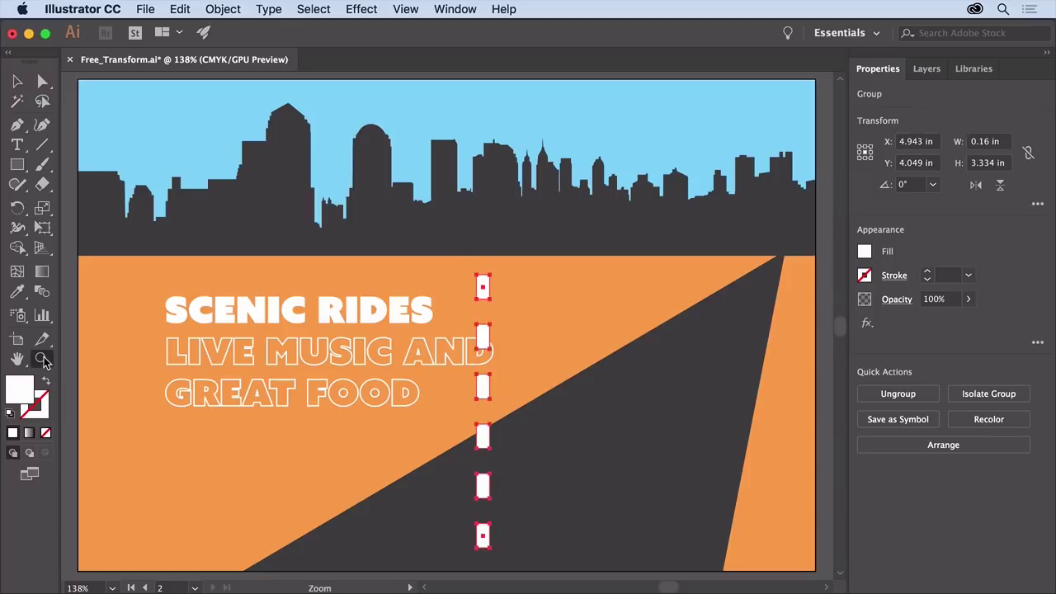
{"action": "left_click_drag", "start_coordinate": [493, 326], "coordinate": [750, 392]}
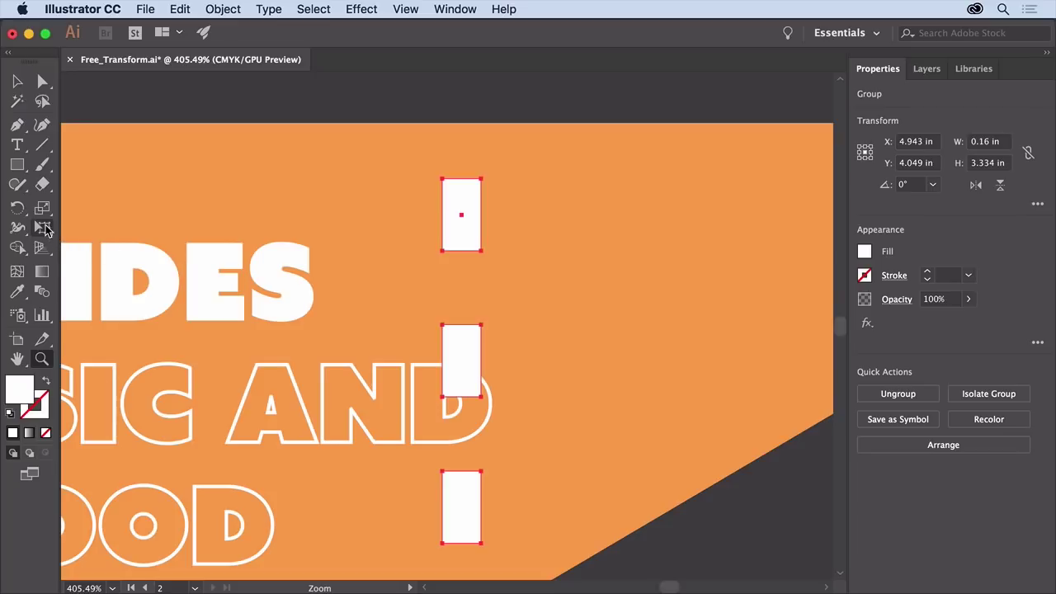
Perspective-distort the dash group so the dashes taper narrower and shorter toward the top
{"action": "left_click", "coordinate": [43, 227]}
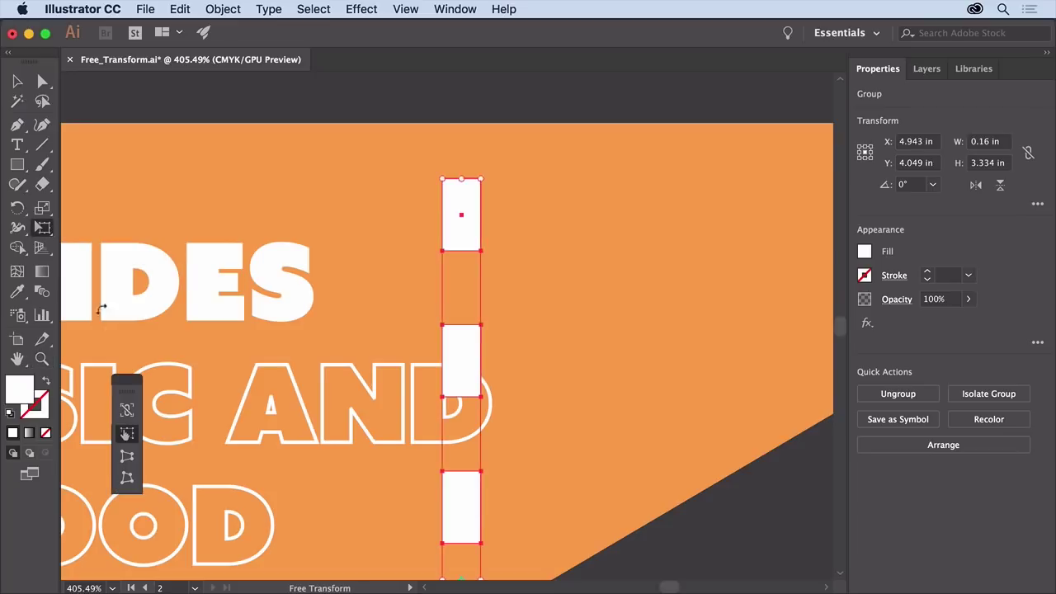
{"action": "left_click", "coordinate": [129, 460]}
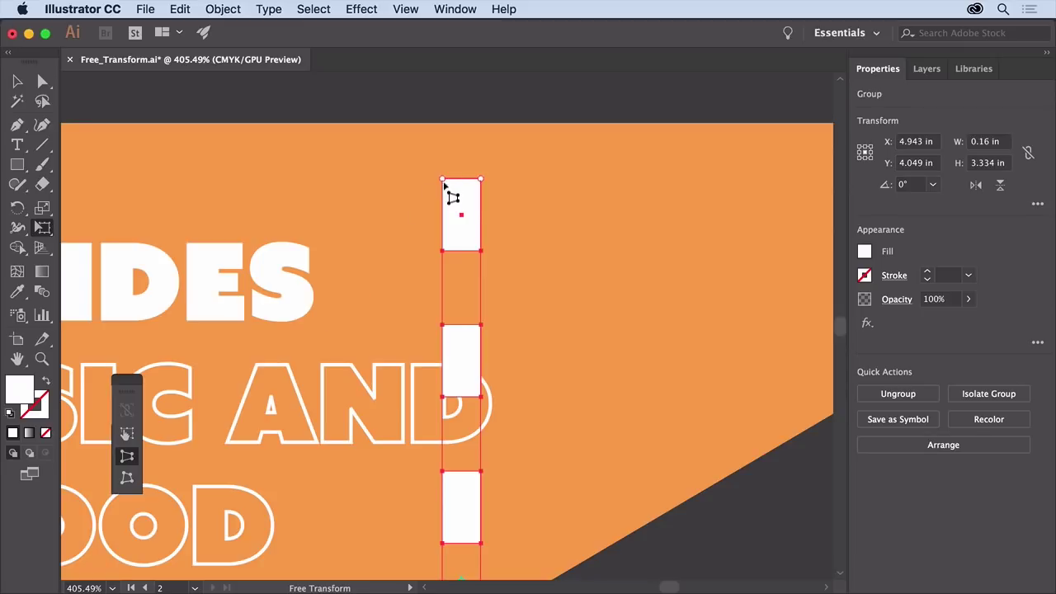
{"action": "left_click_drag", "start_coordinate": [443, 179], "coordinate": [459, 183]}
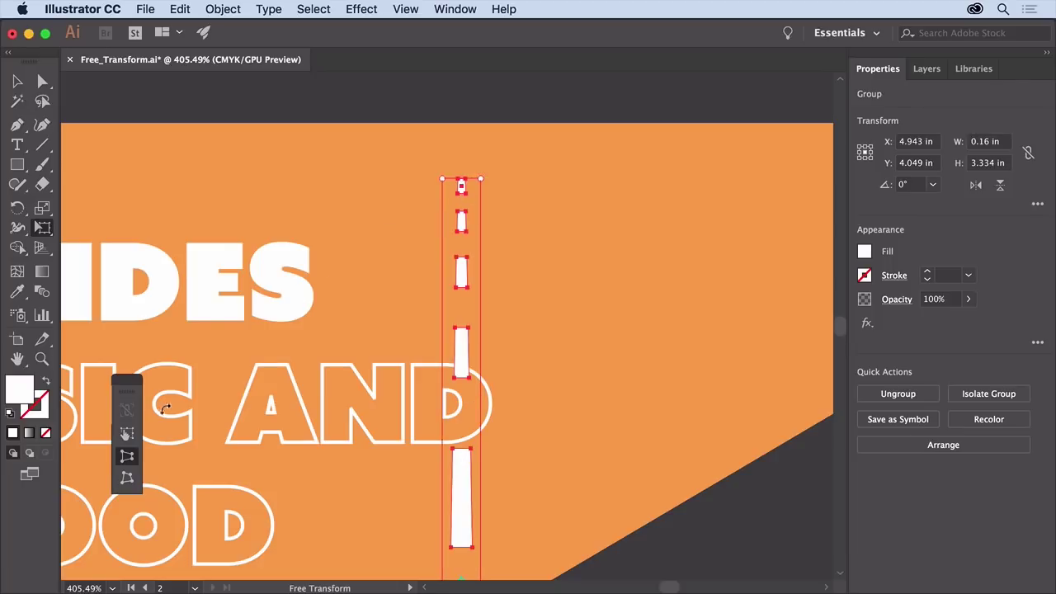
{"action": "left_click", "coordinate": [128, 434]}
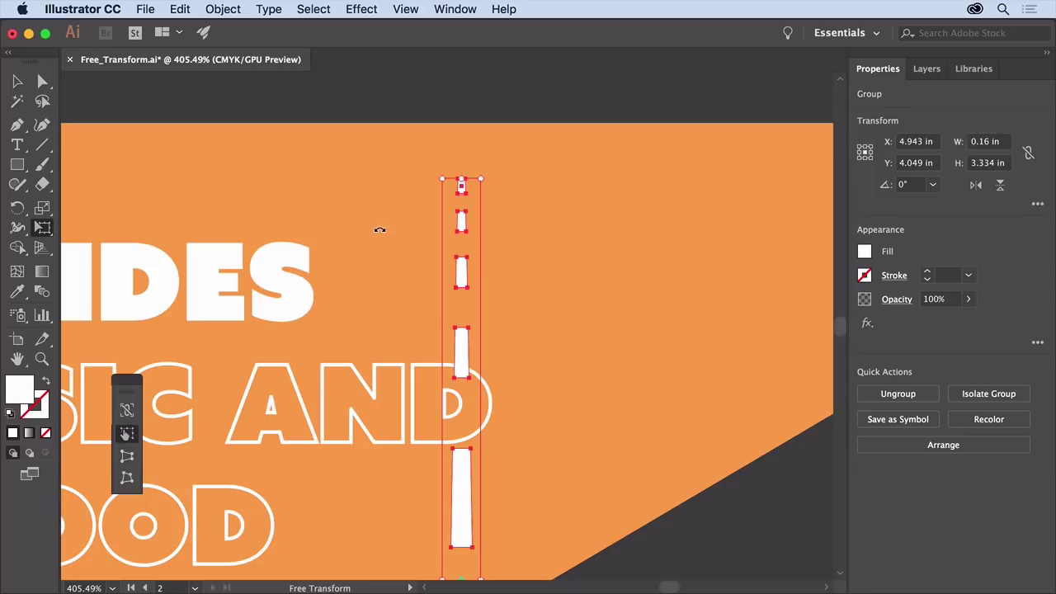
Zoom out to 150%, turn off Smart Guides, and slant the dashes toward the road's vanishing point
{"action": "key", "text": "super+minus"}
{"action": "key", "text": "super+minus"}
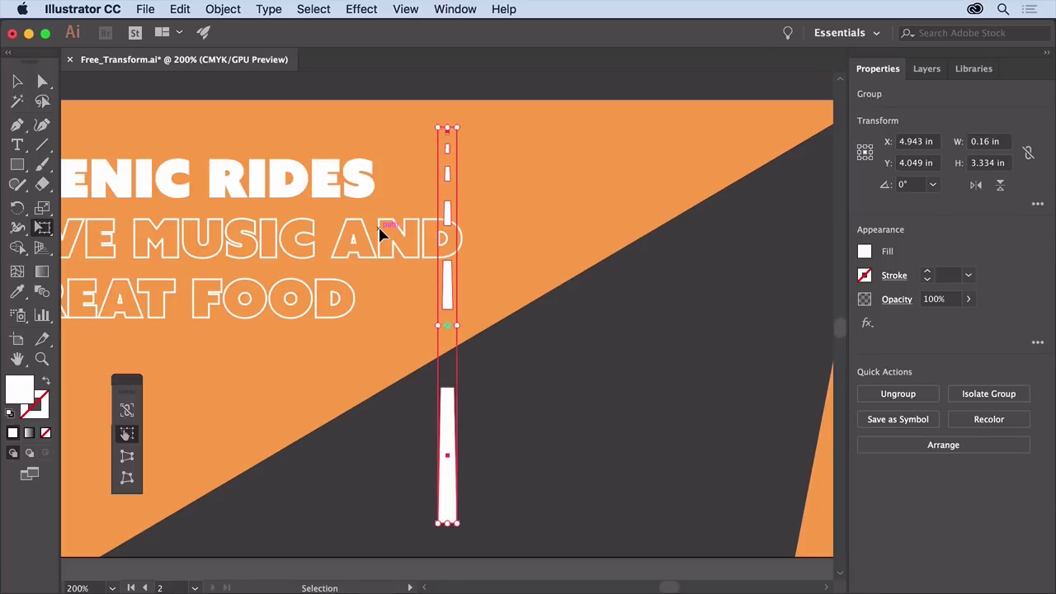
{"action": "key", "text": "super+minus"}
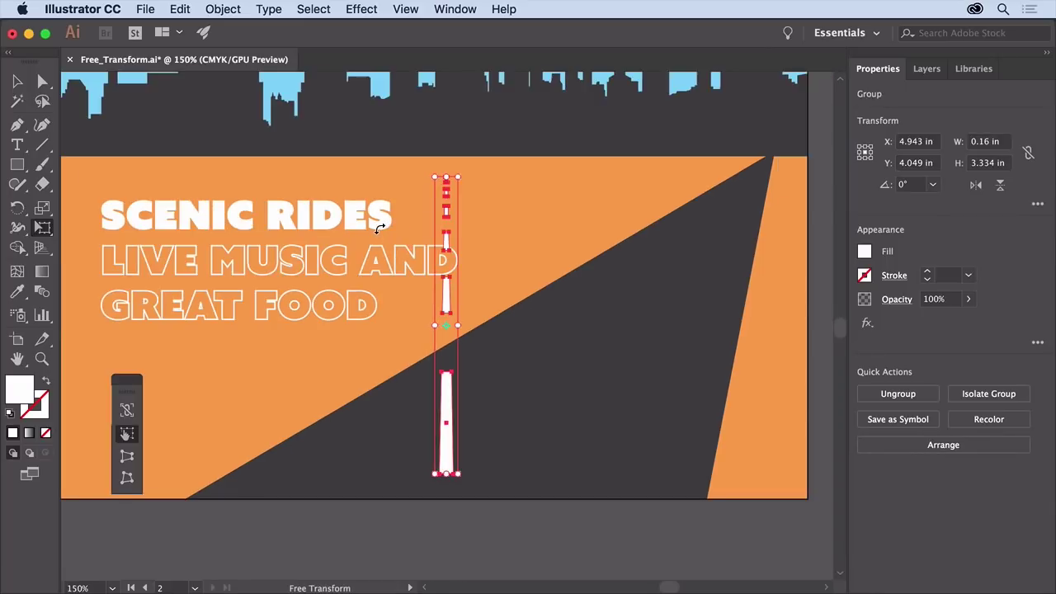
{"action": "left_click", "coordinate": [408, 10]}
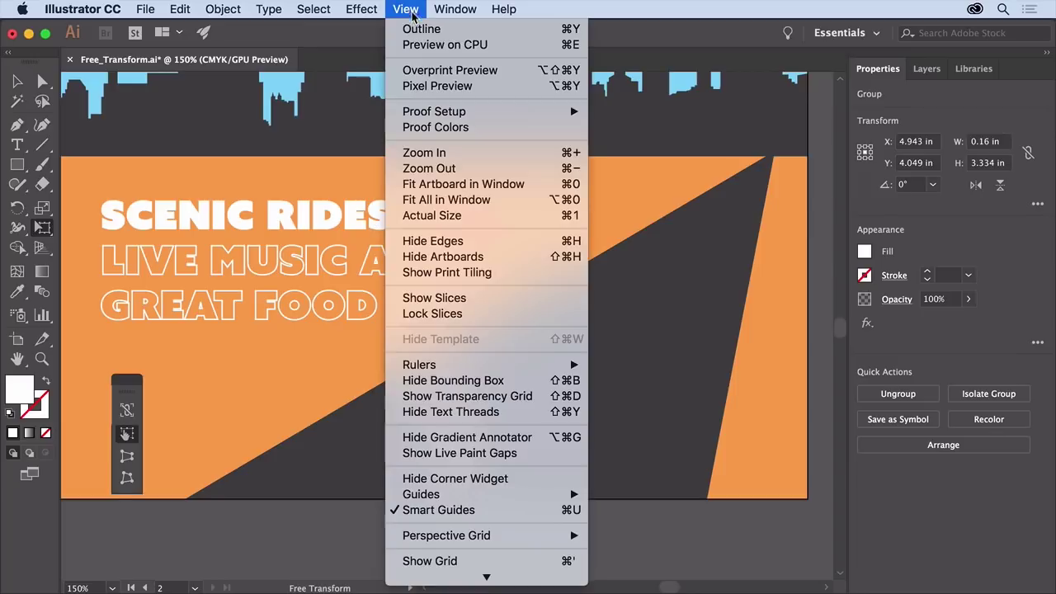
{"action": "left_click", "coordinate": [487, 511]}
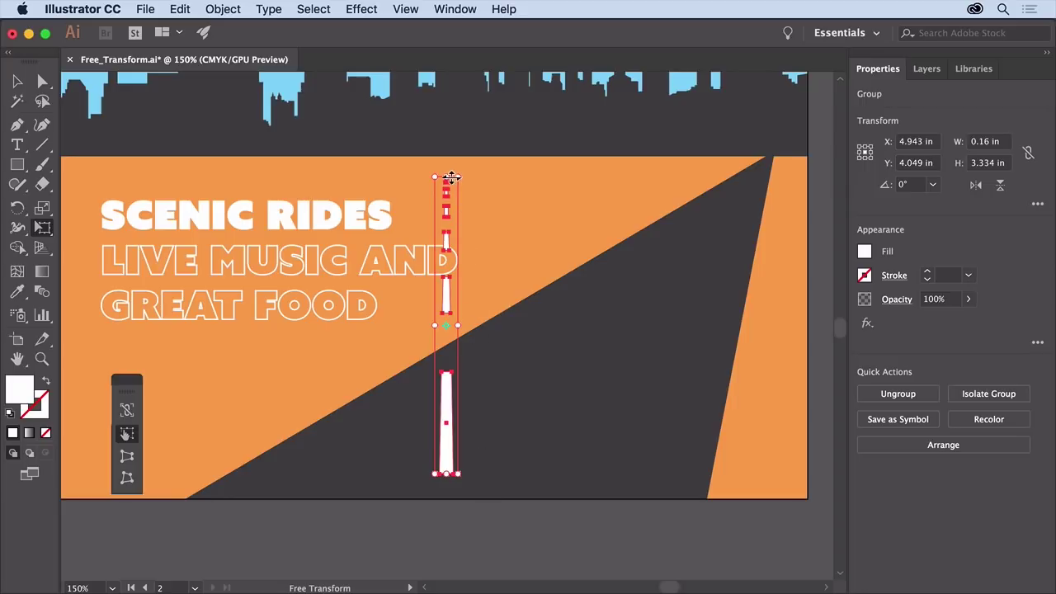
{"action": "left_click_drag", "start_coordinate": [446, 177], "coordinate": [766, 163]}
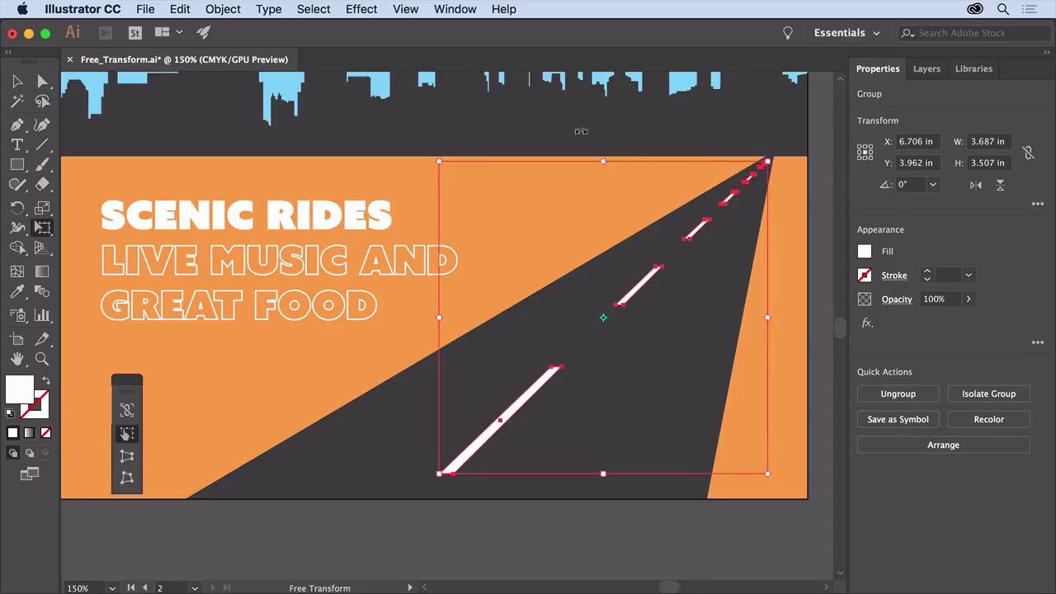
Deselect all artwork and fit both postcard artboards side by side in the window
{"action": "left_click", "coordinate": [320, 12]}
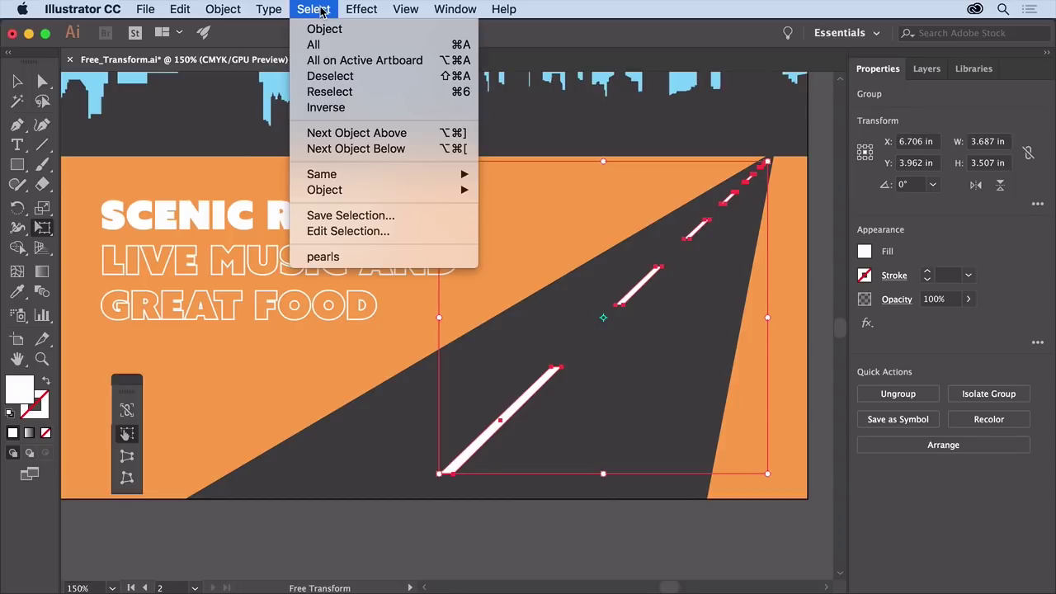
{"action": "left_click", "coordinate": [358, 77]}
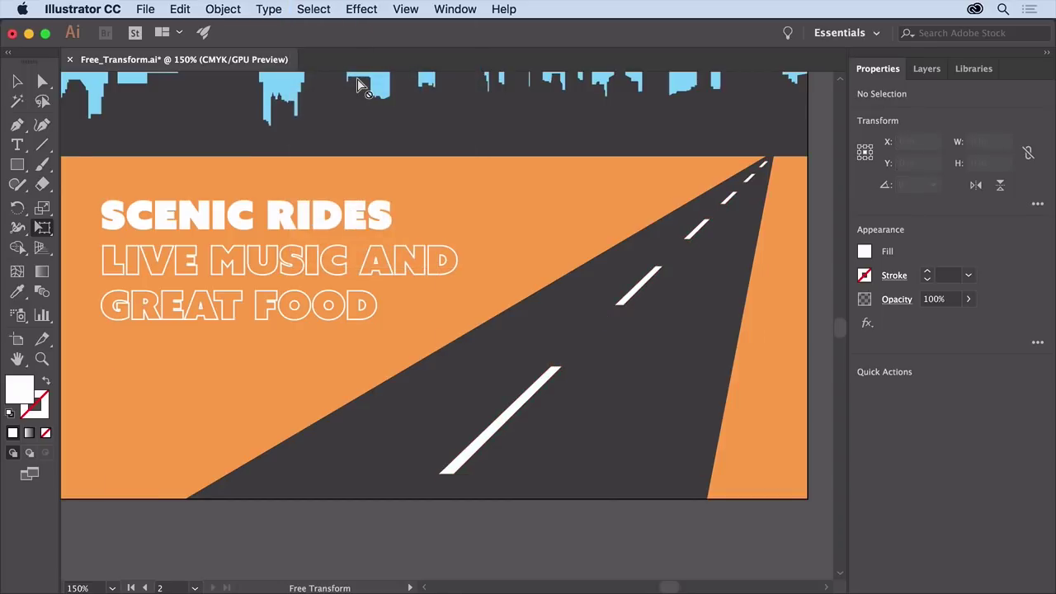
{"action": "left_click", "coordinate": [405, 9]}
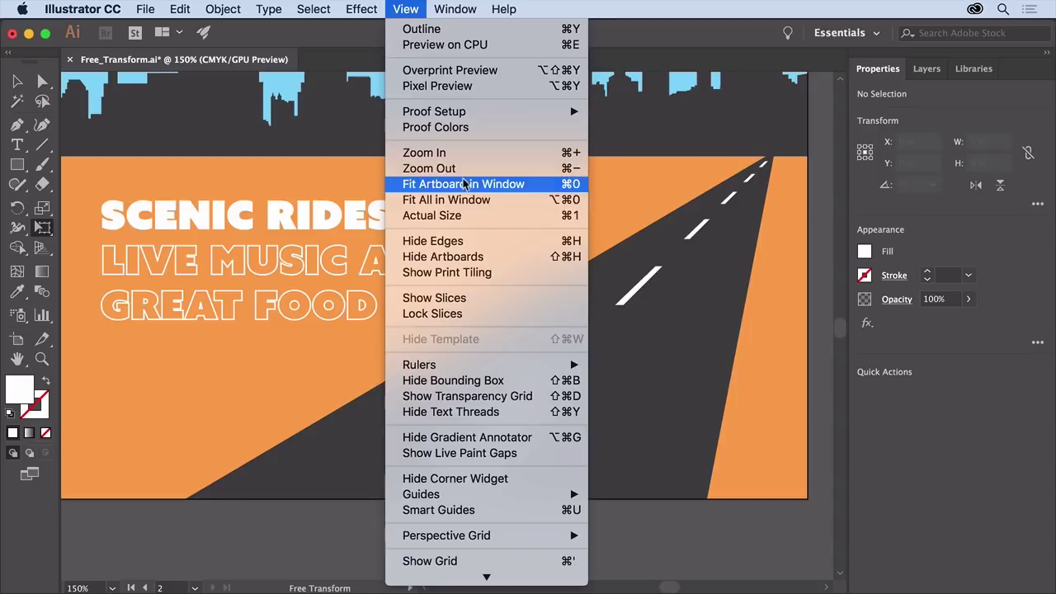
{"action": "left_click", "coordinate": [471, 201]}
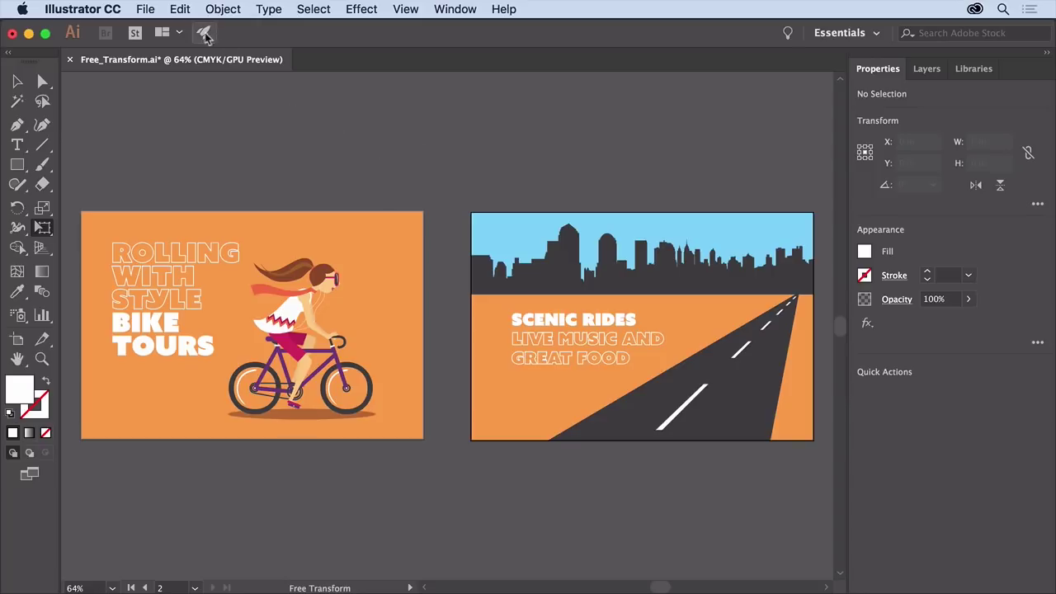
{"action": "left_click", "coordinate": [152, 11]}
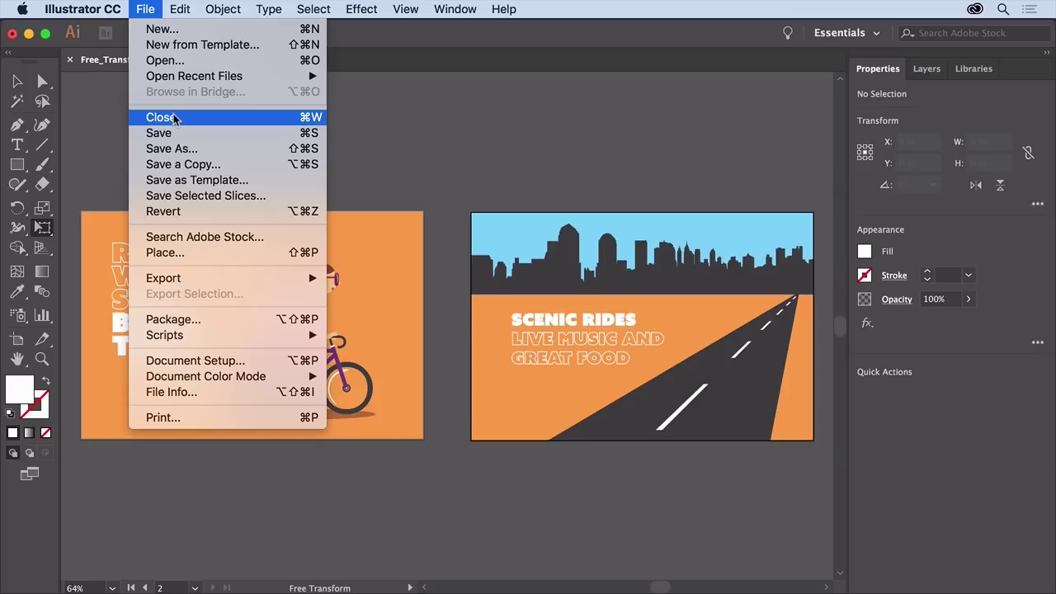